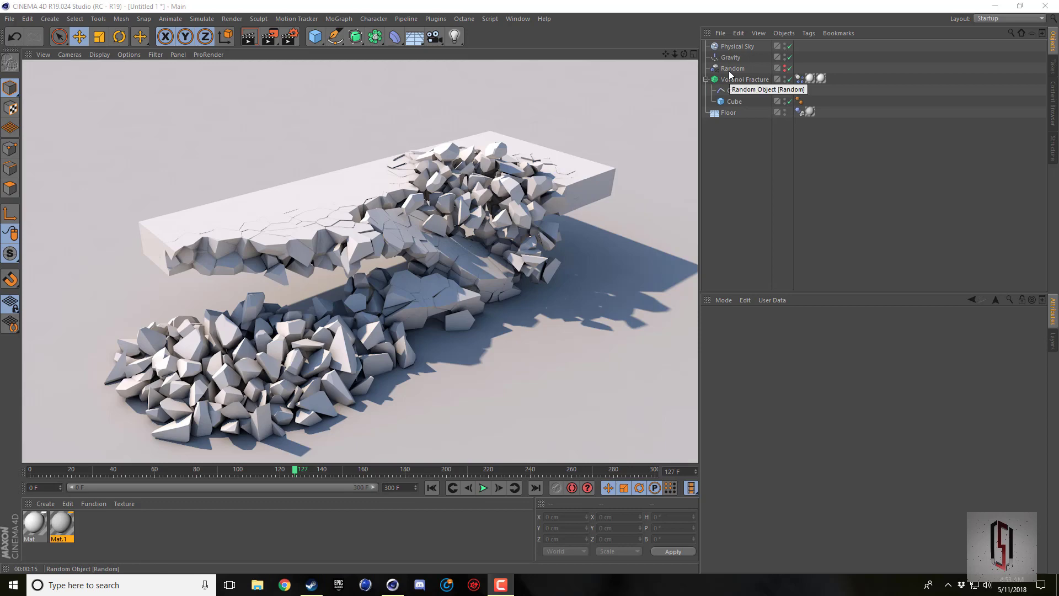
Step: Play the slab's collapse simulation from frame 0 to about frame 147 and render that frame in the viewport
click(428, 489)
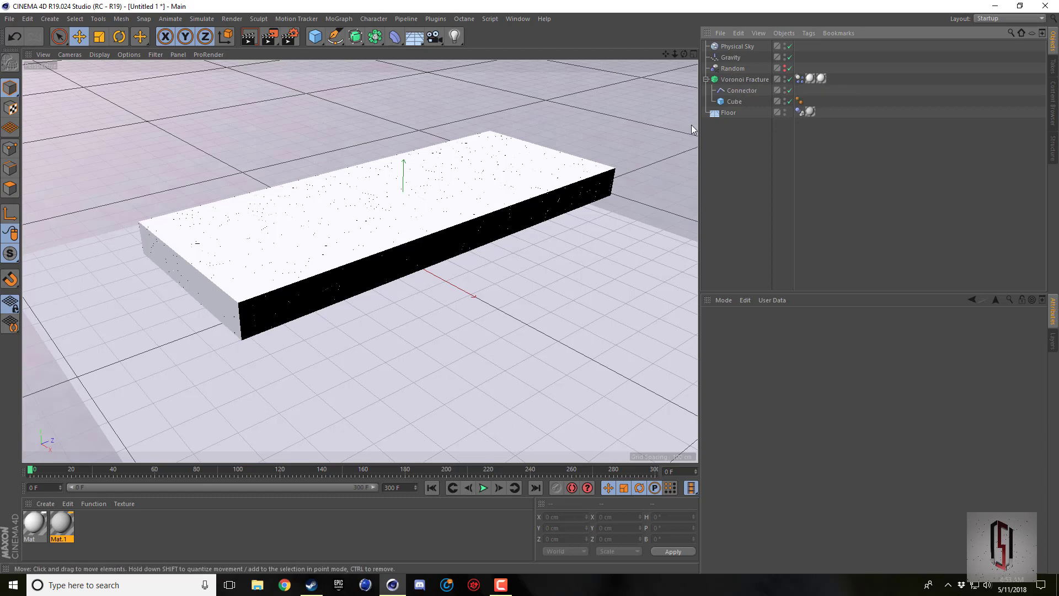
click(738, 68)
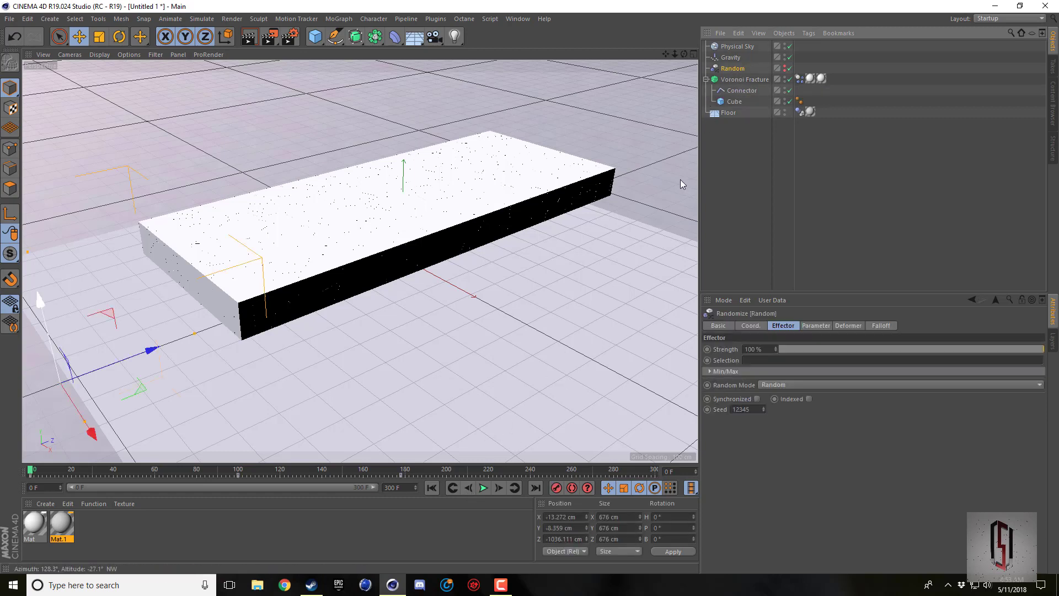
click(744, 78)
click(717, 166)
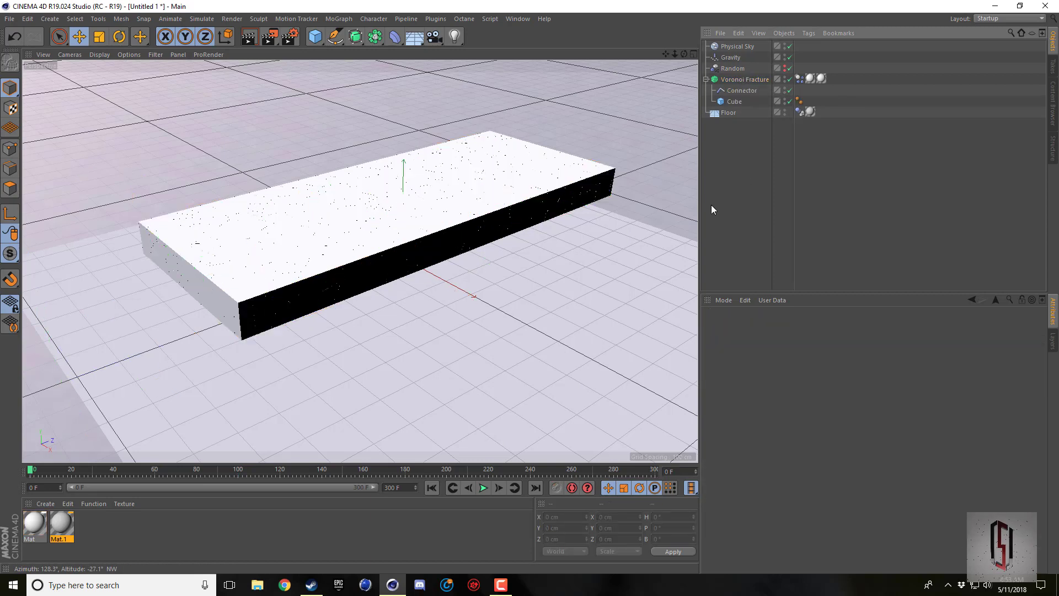
key(F8)
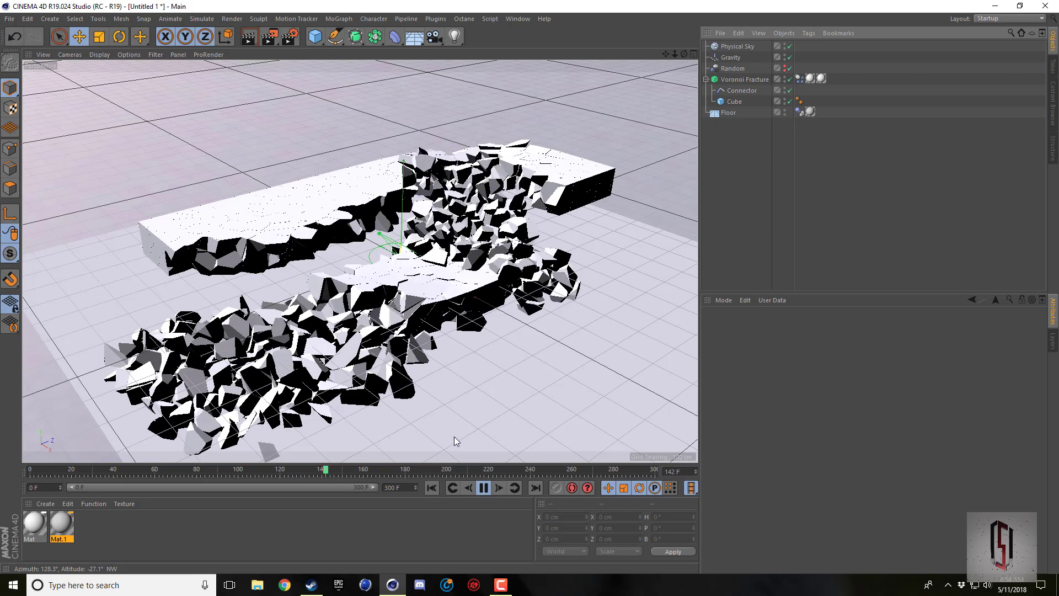
click(486, 489)
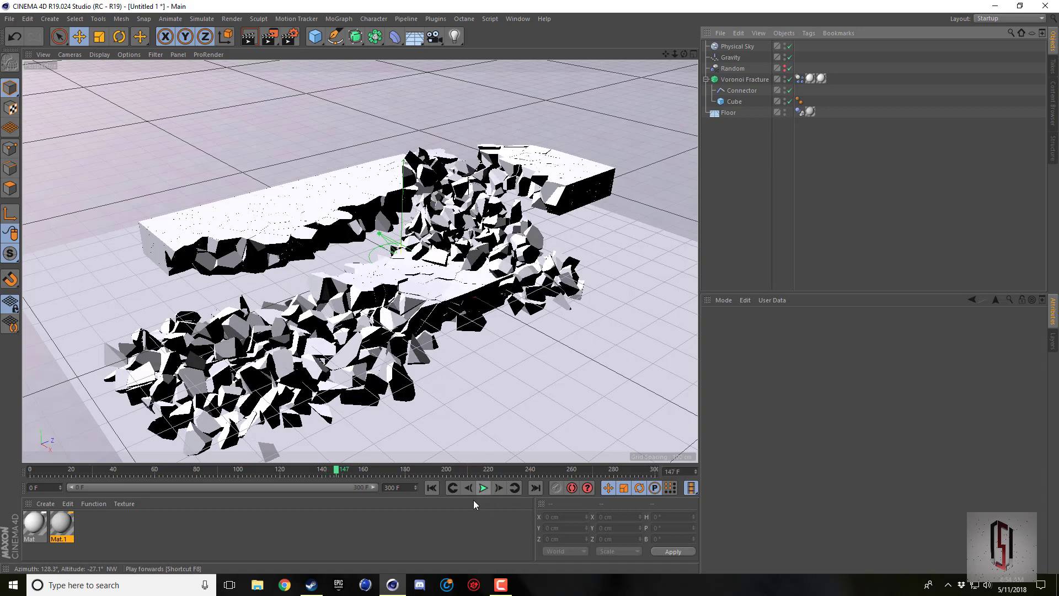
click(254, 42)
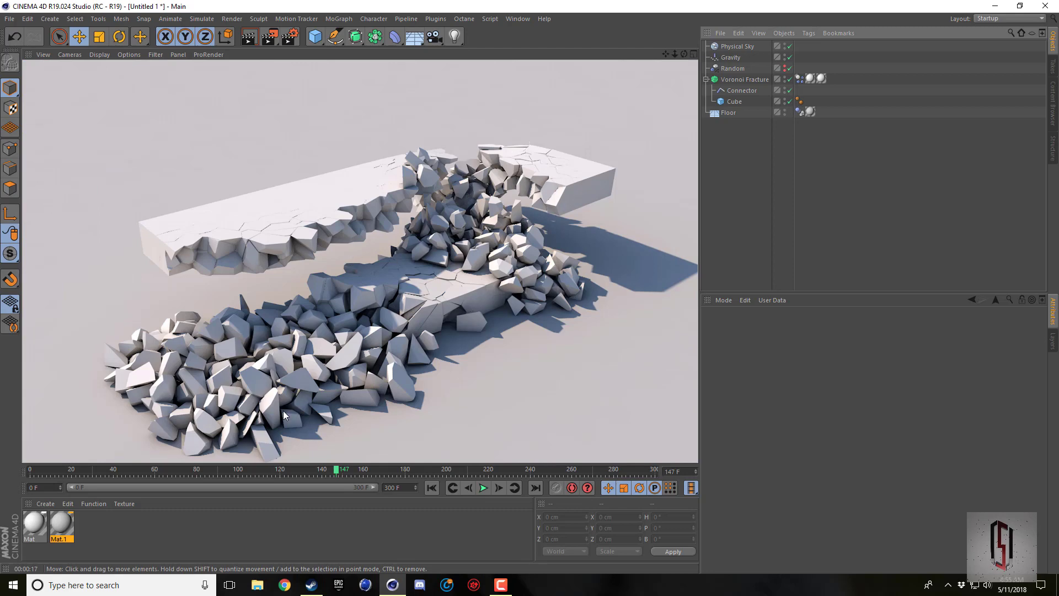
Step: Review the Voronoi Fracture's sources, connector, geometry glue and effector settings, plus its Dynamics Body tag
click(747, 81)
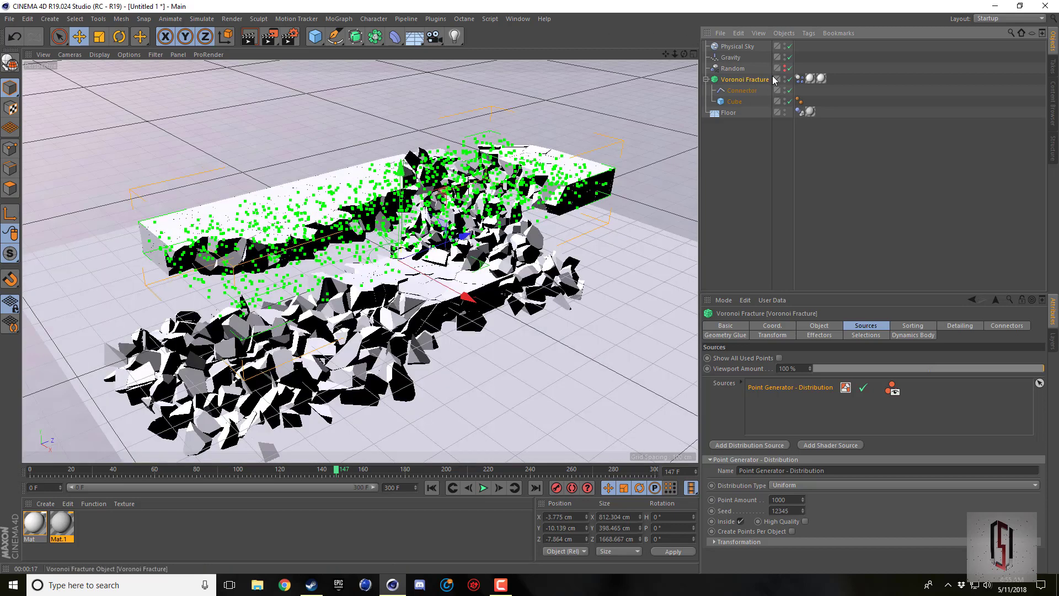
click(742, 90)
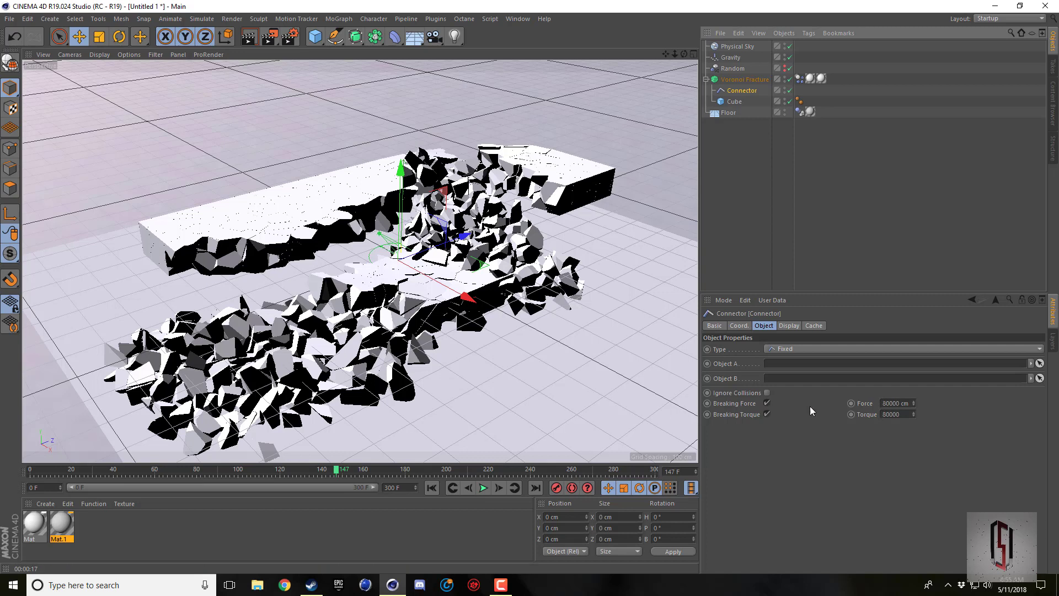
click(744, 80)
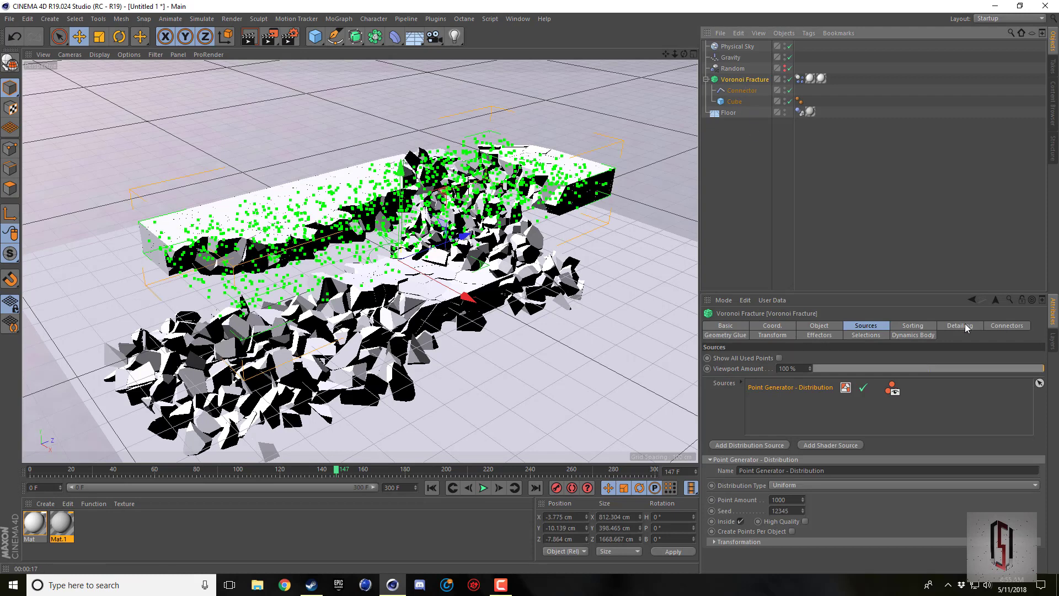
click(1002, 325)
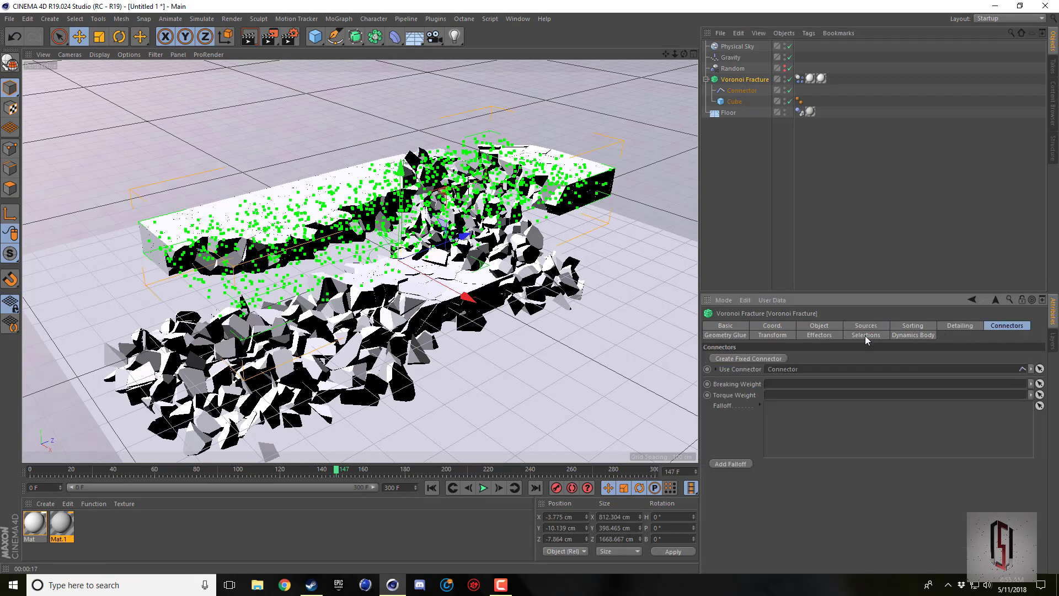
click(728, 335)
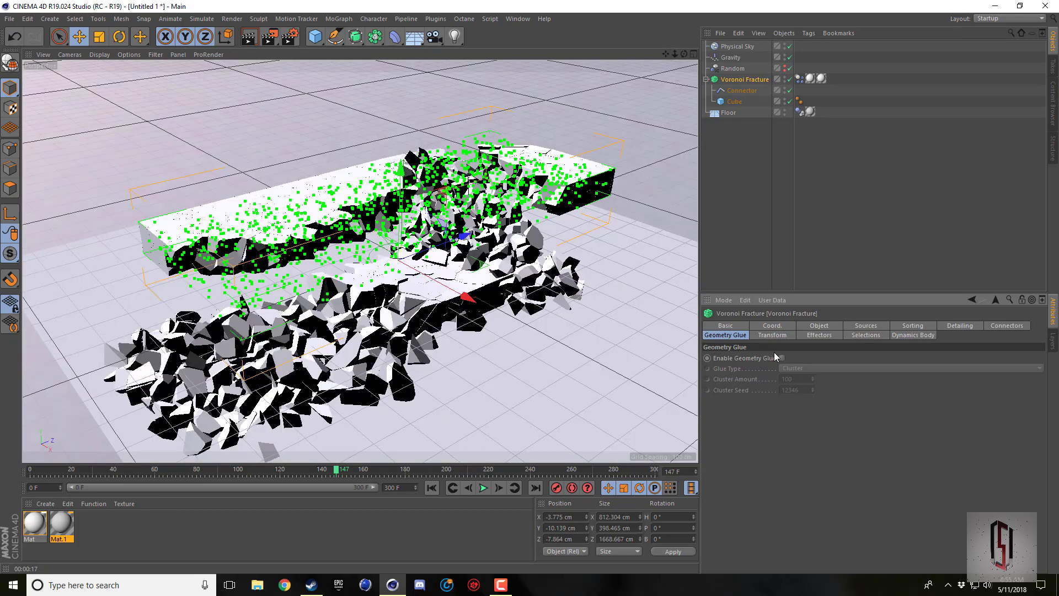
click(772, 335)
click(821, 336)
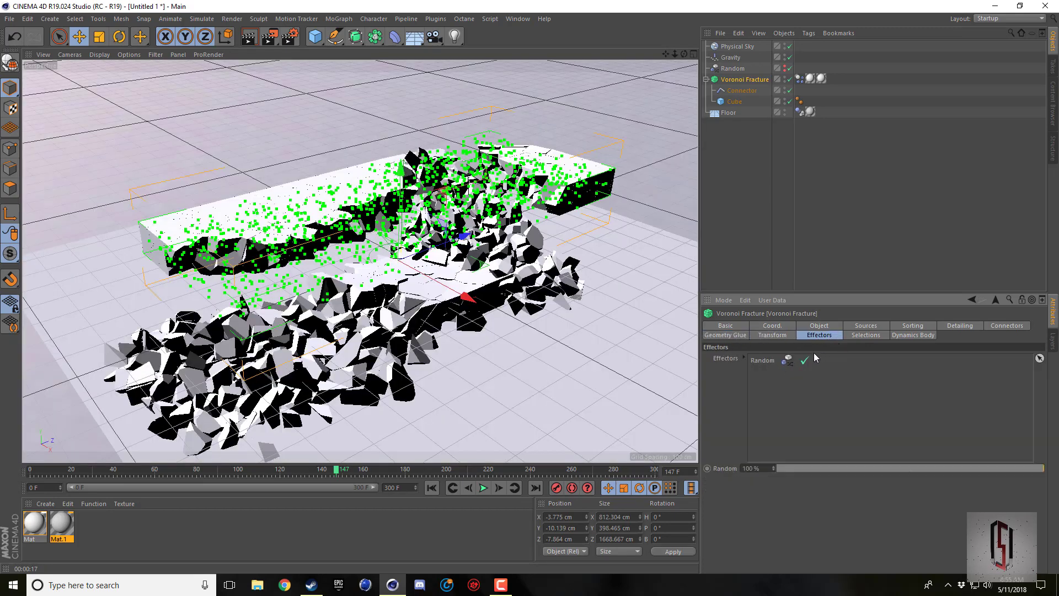
click(799, 79)
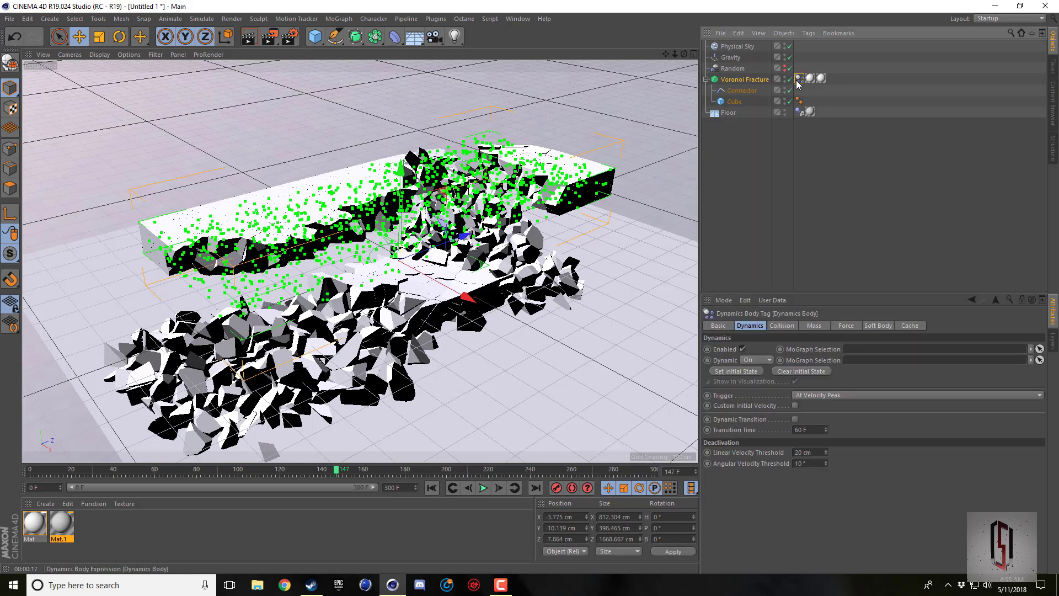
Step: Delete the Gravity object from the scene
click(733, 58)
key(Delete)
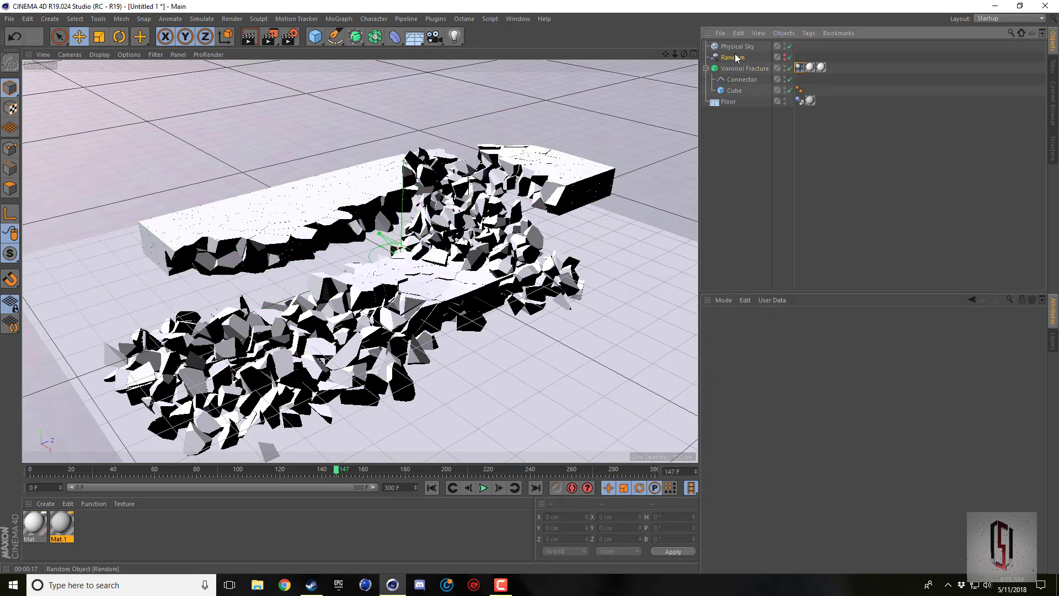
Step: Inspect the Random effector's parameters and falloff, trying the Infinite falloff shape before switching back to Sphere
click(732, 58)
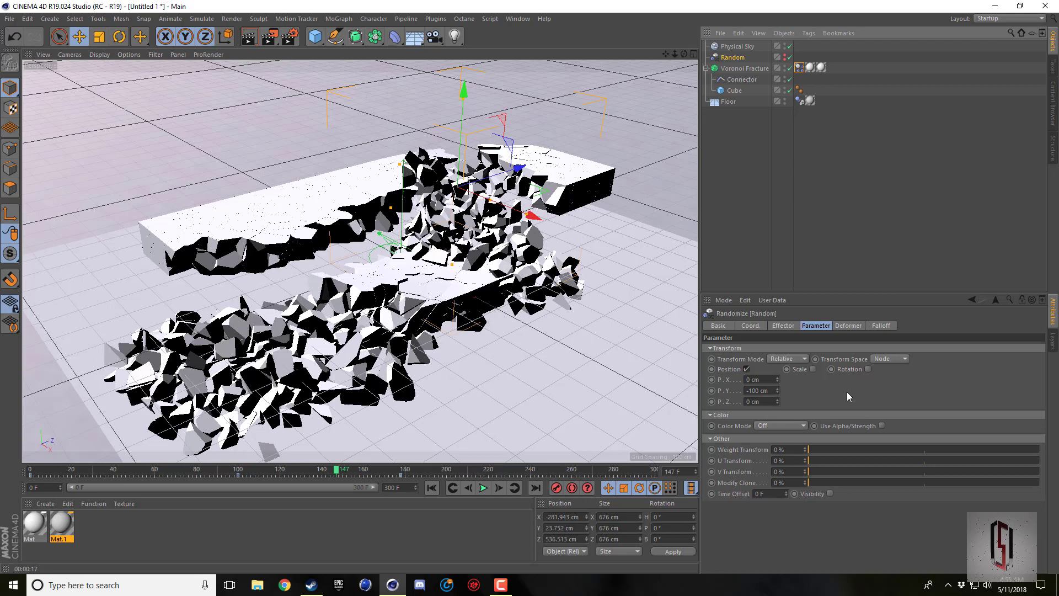
click(883, 325)
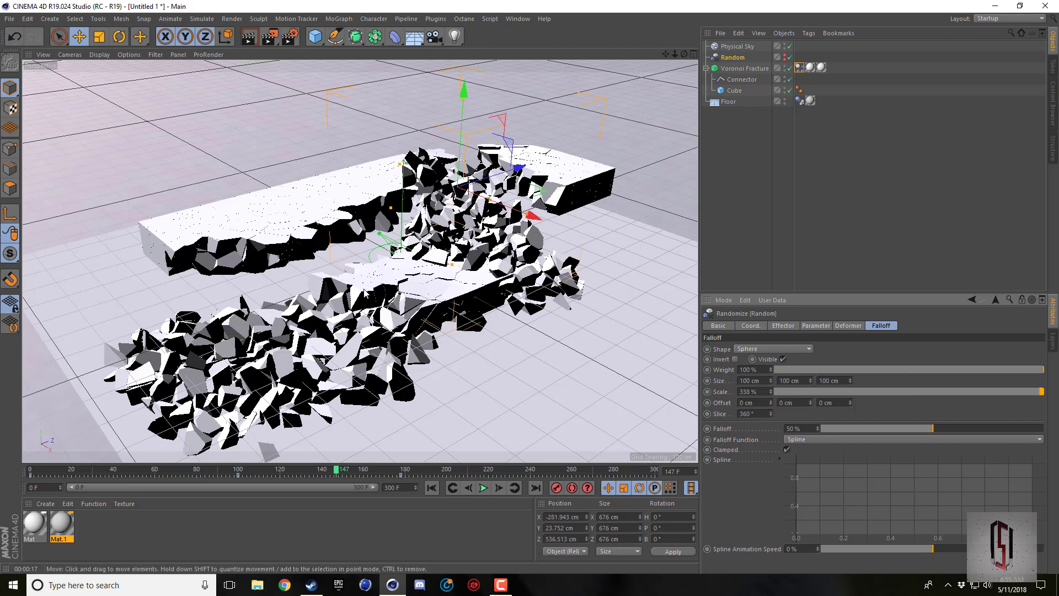
click(753, 349)
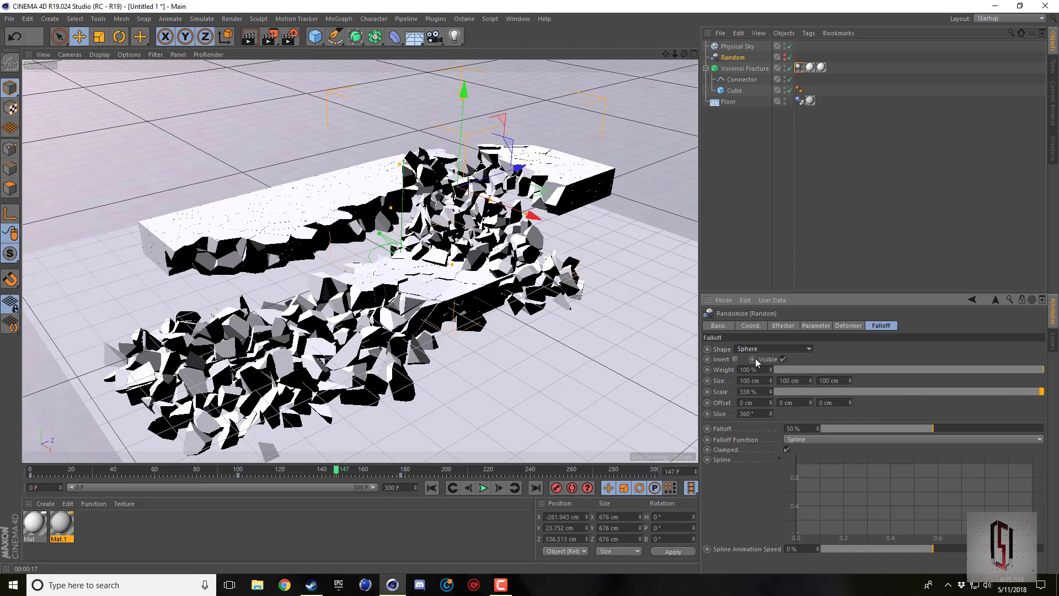
click(758, 351)
click(764, 349)
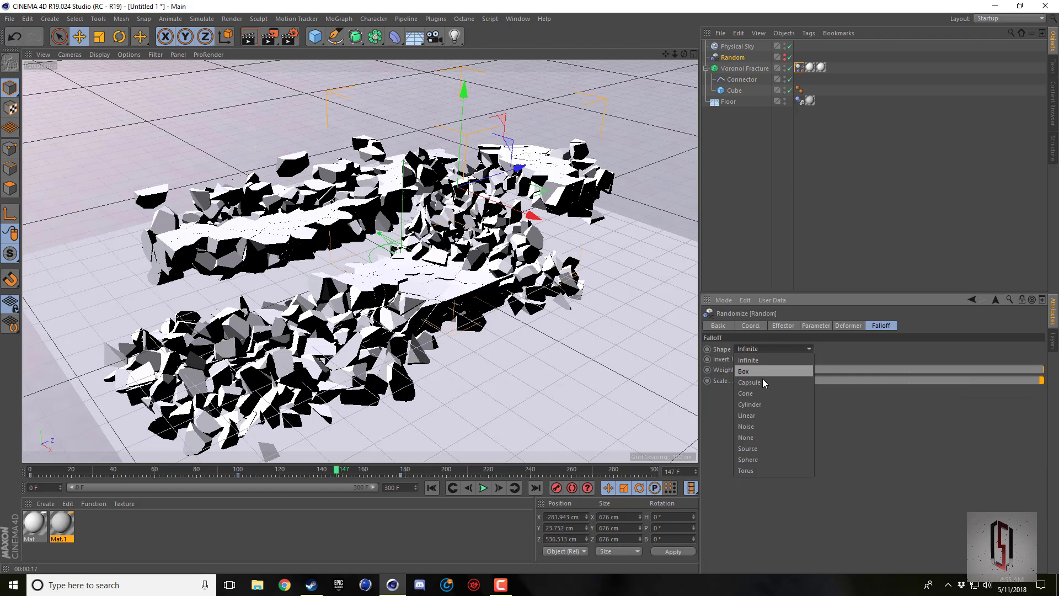
click(756, 458)
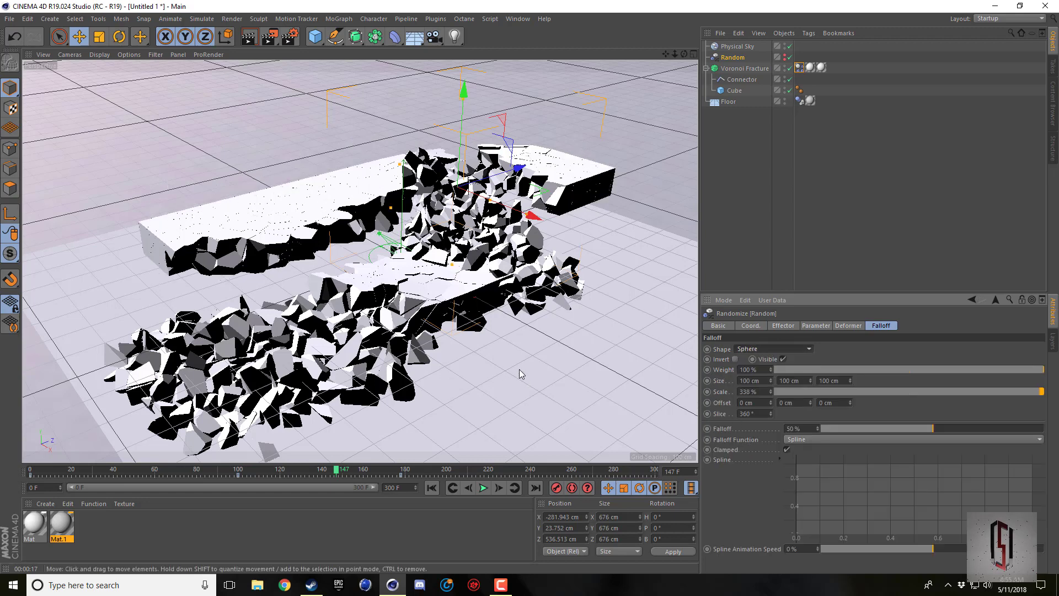
click(782, 359)
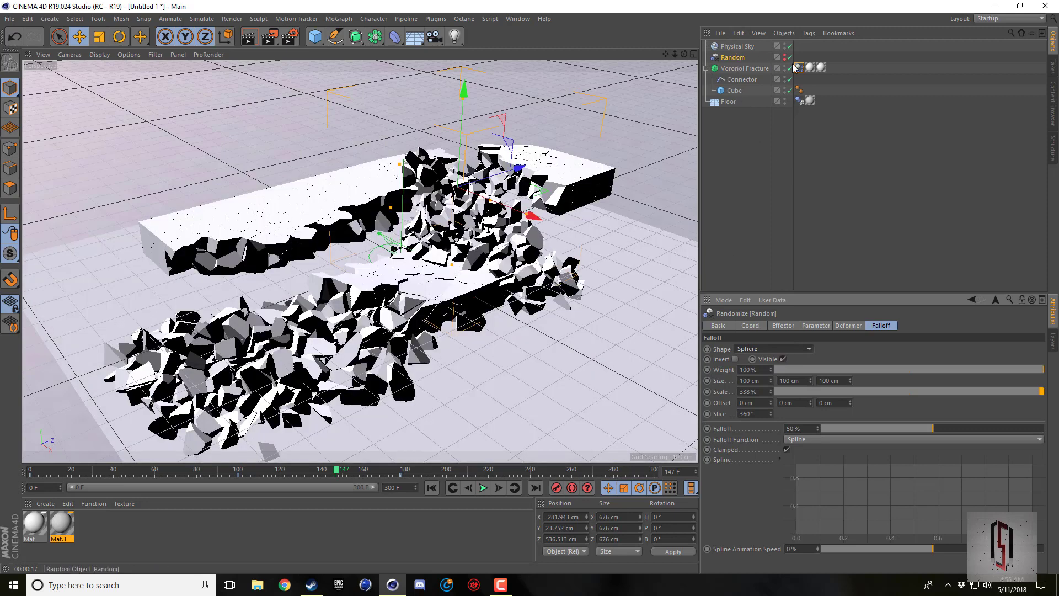
Step: Examine the collision settings, dynamics settings and trigger options of the Voronoi Fracture's Dynamics Body tag
click(730, 107)
click(800, 68)
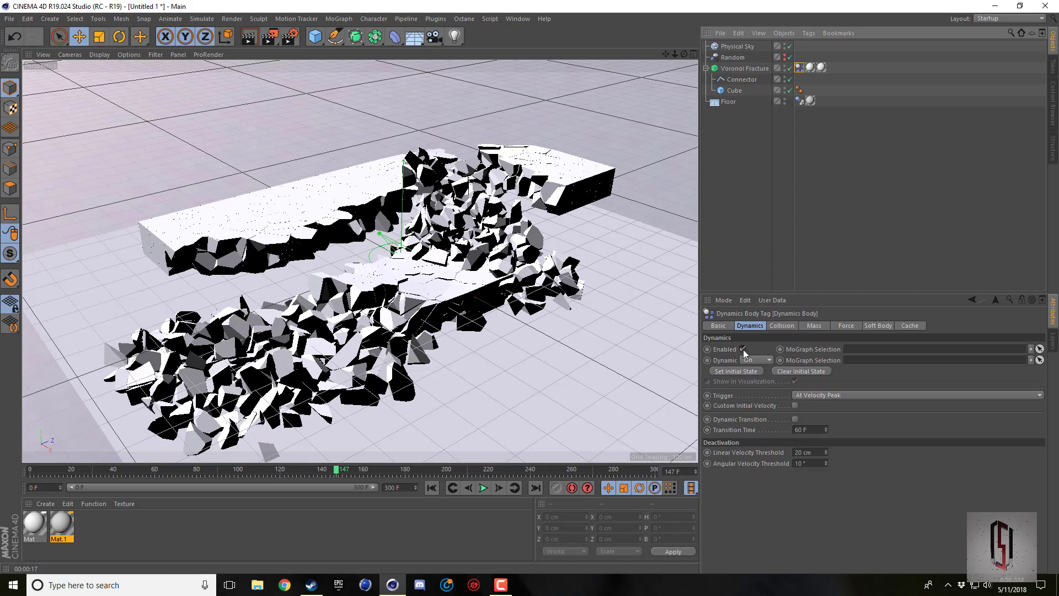
click(781, 326)
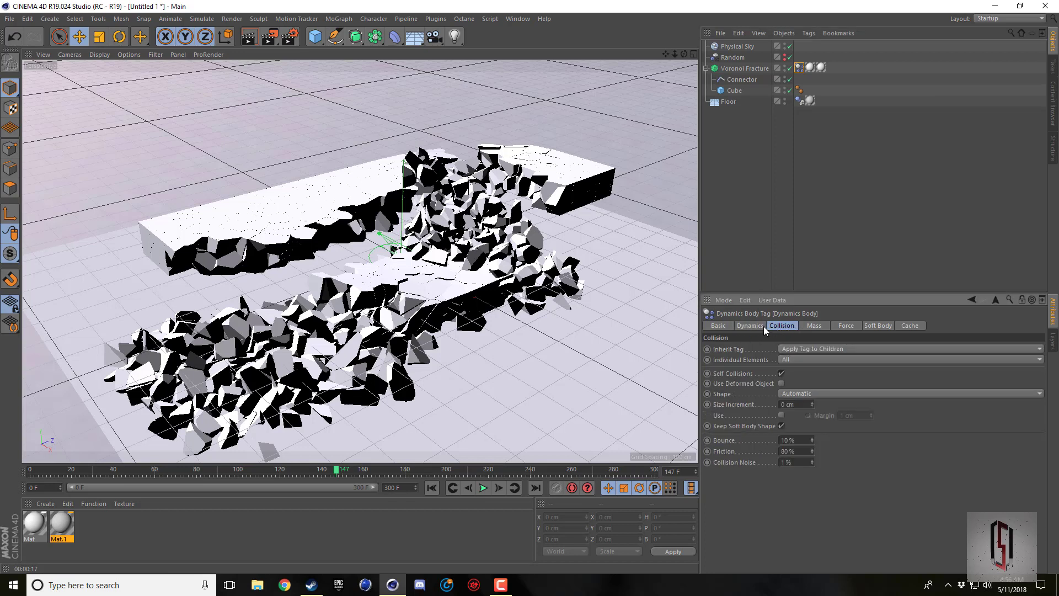
click(763, 326)
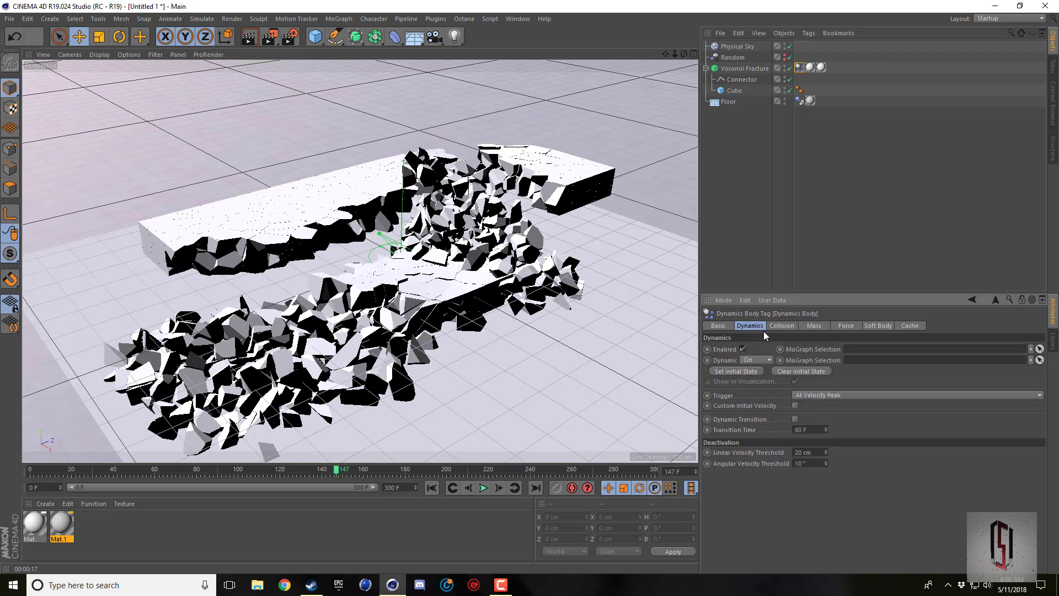
click(830, 395)
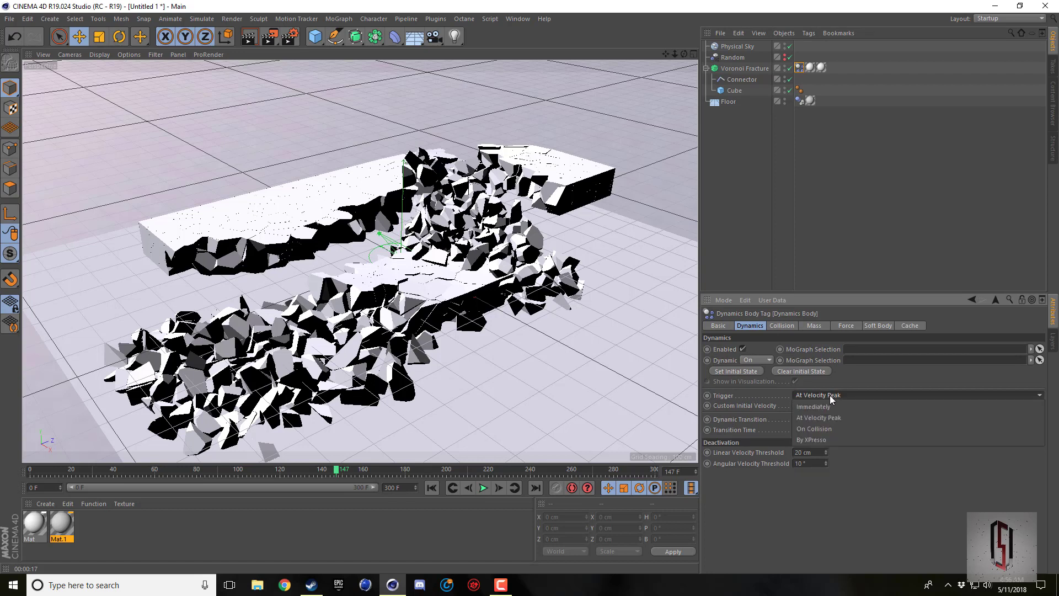
click(830, 395)
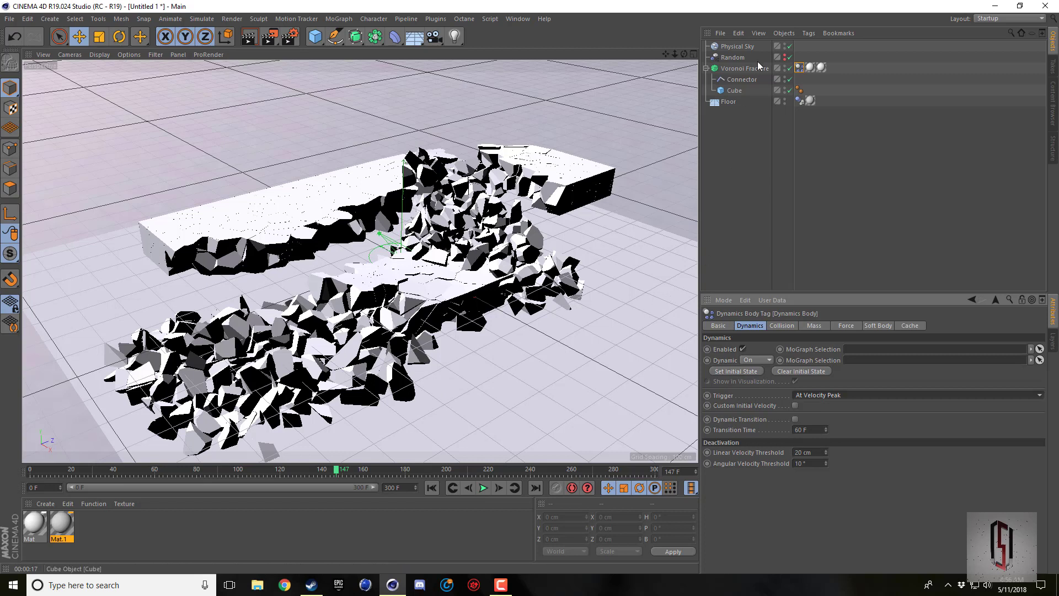
Step: Show the Random effector in the viewport at frame 0 and play the simulation to about frame 143
click(734, 58)
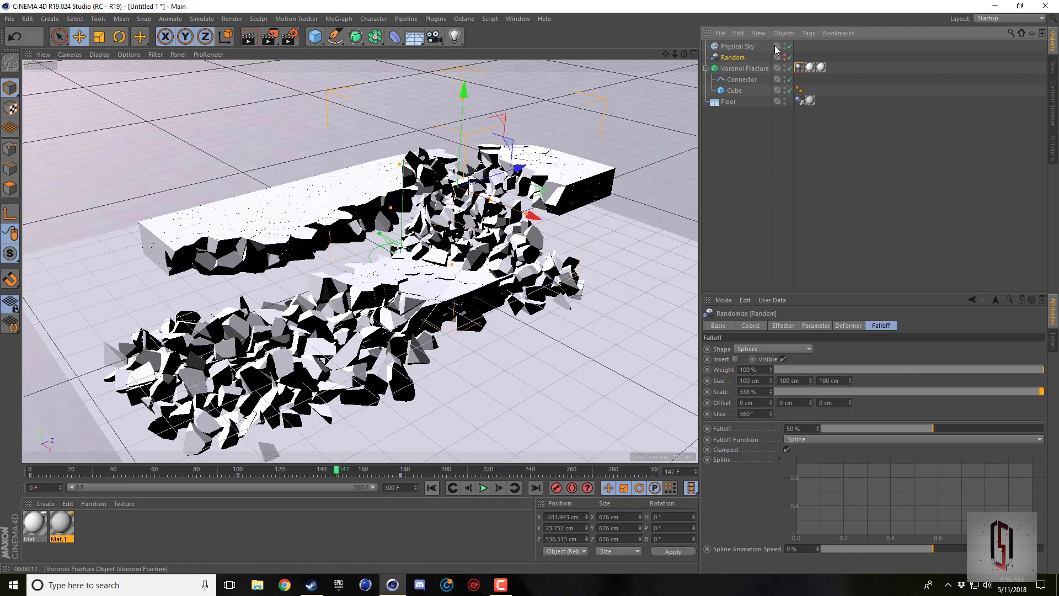
click(432, 489)
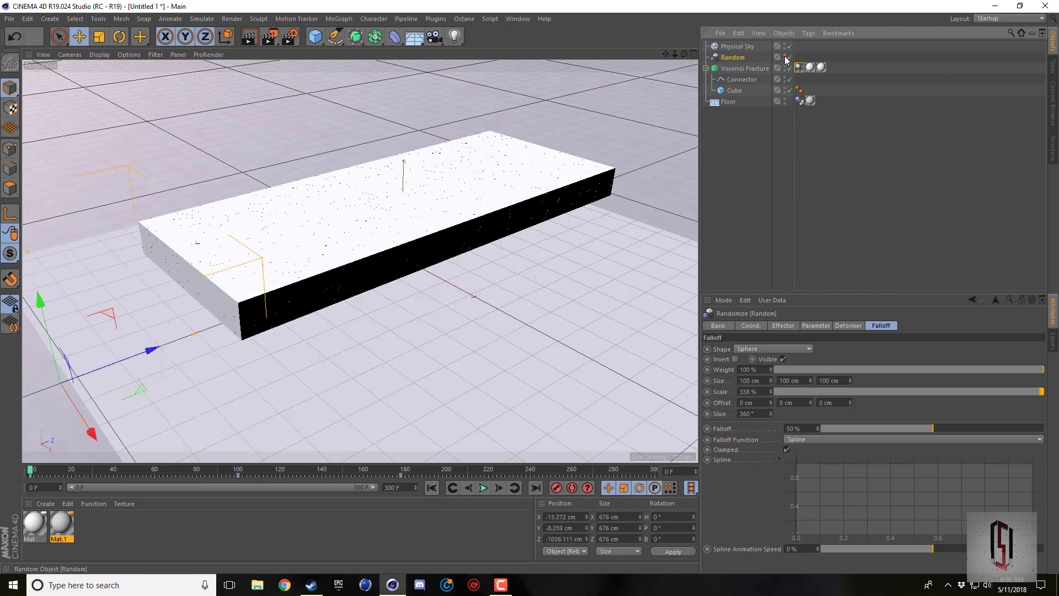
click(786, 57)
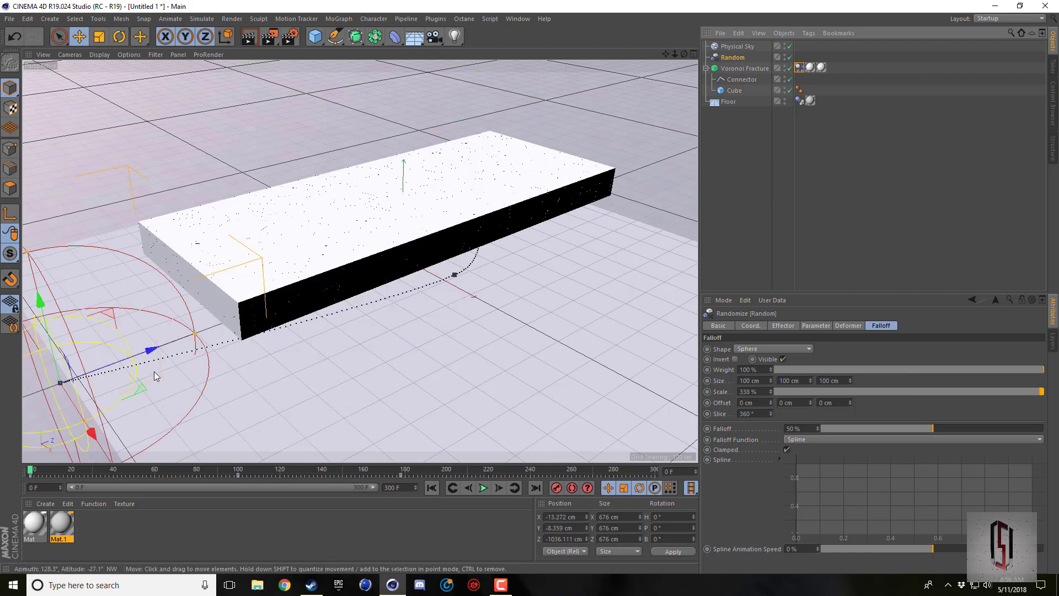
click(481, 488)
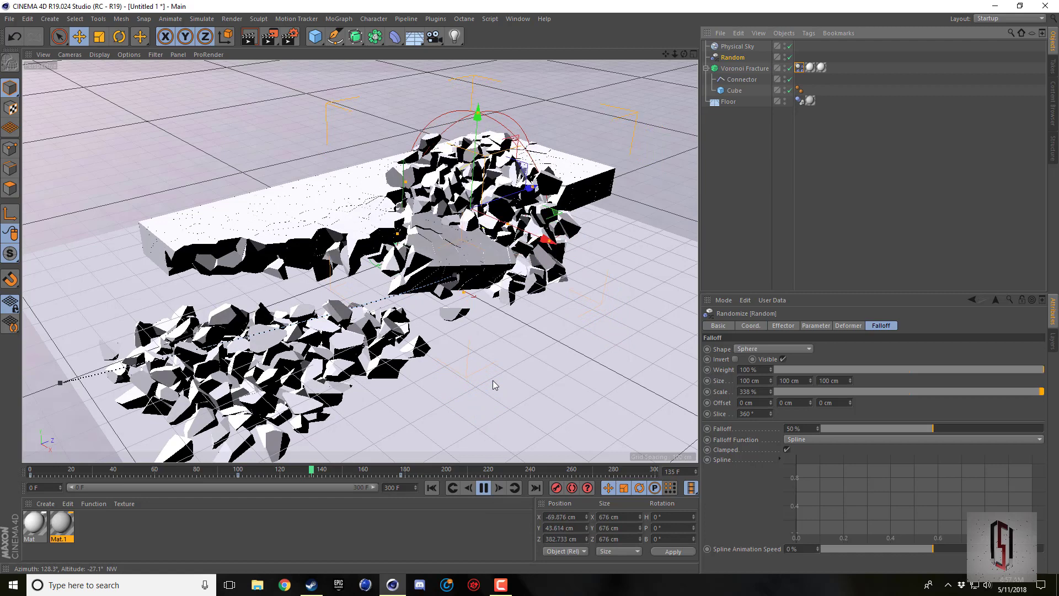
click(484, 493)
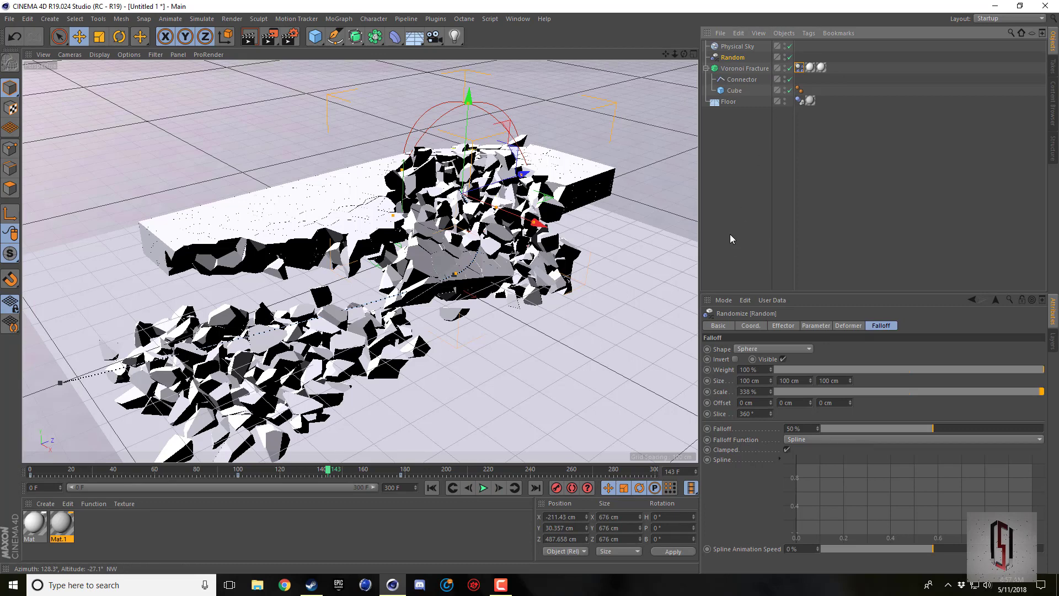
click(741, 68)
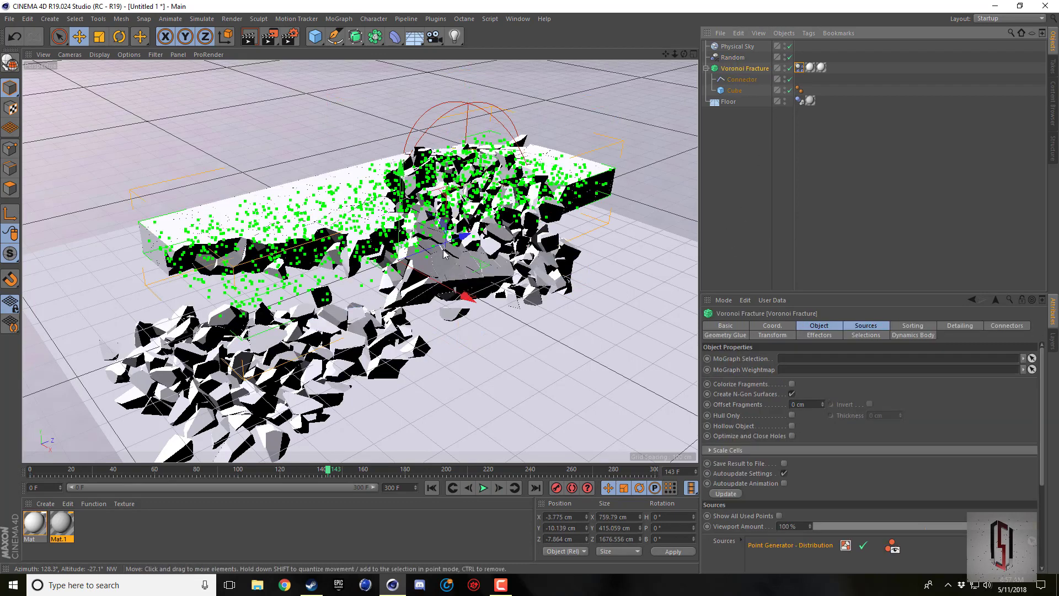
click(747, 173)
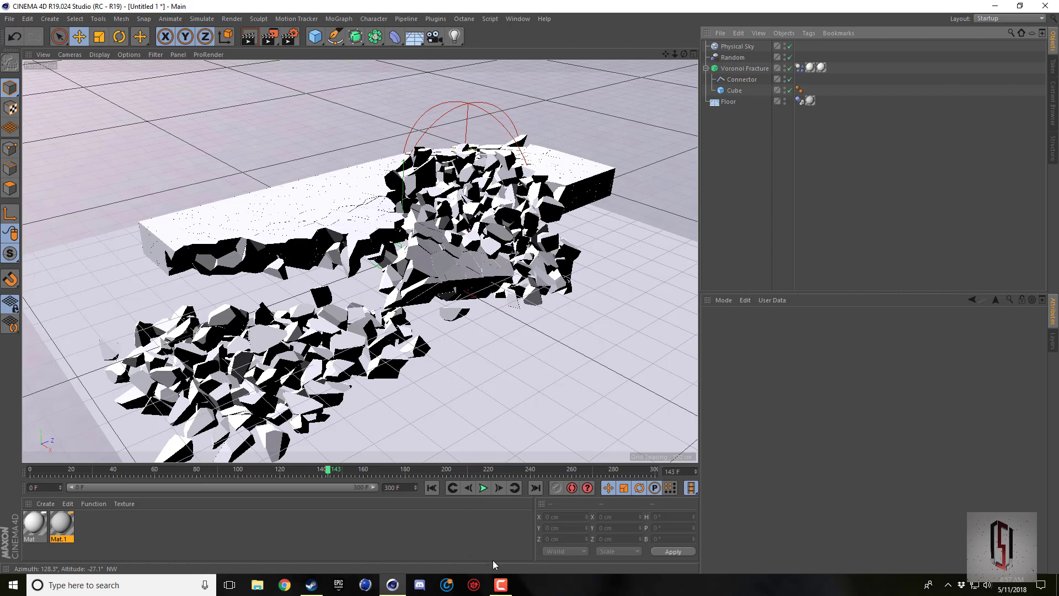
click(501, 585)
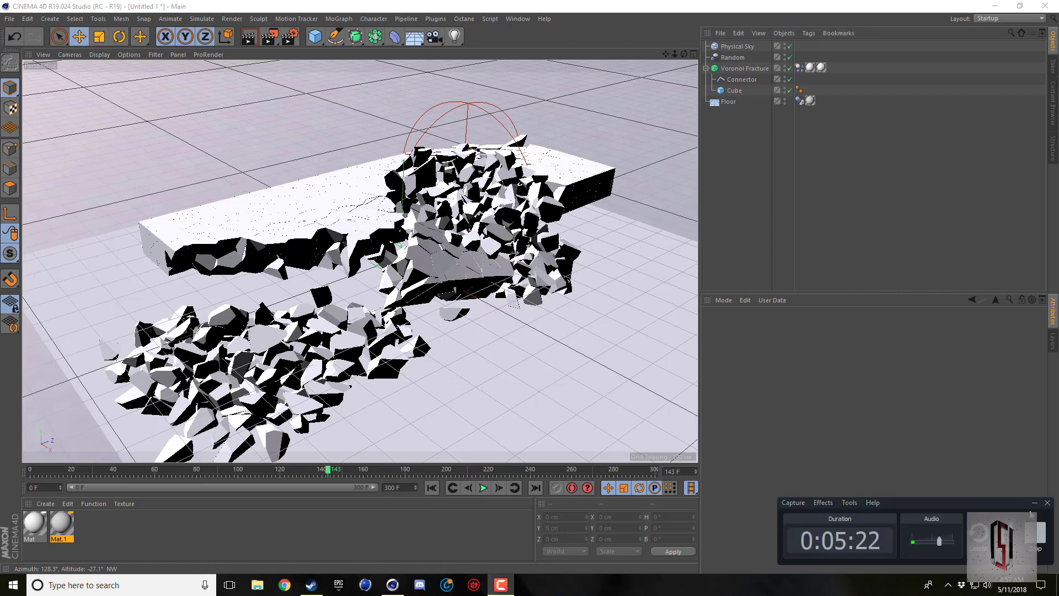